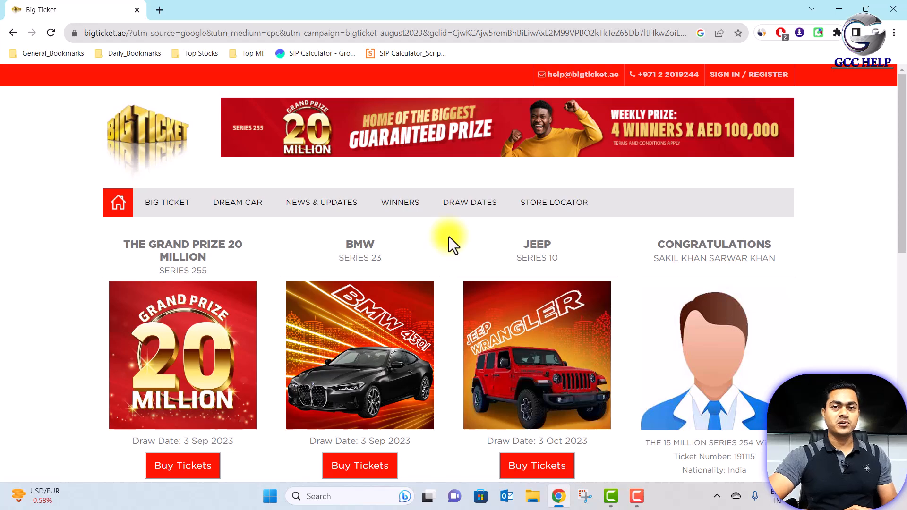
- Browse the Big Ticket home page, then go to the SIGN IN / REGISTER login page
{"action": "scroll", "coordinate": [411, 307], "scroll_direction": "down", "scroll_amount": 10}
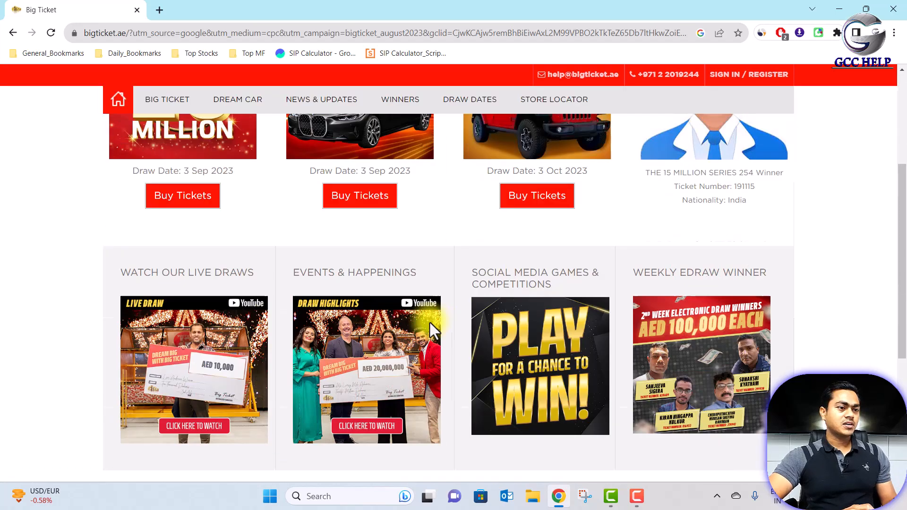
{"action": "scroll", "coordinate": [518, 342], "scroll_direction": "up", "scroll_amount": 3}
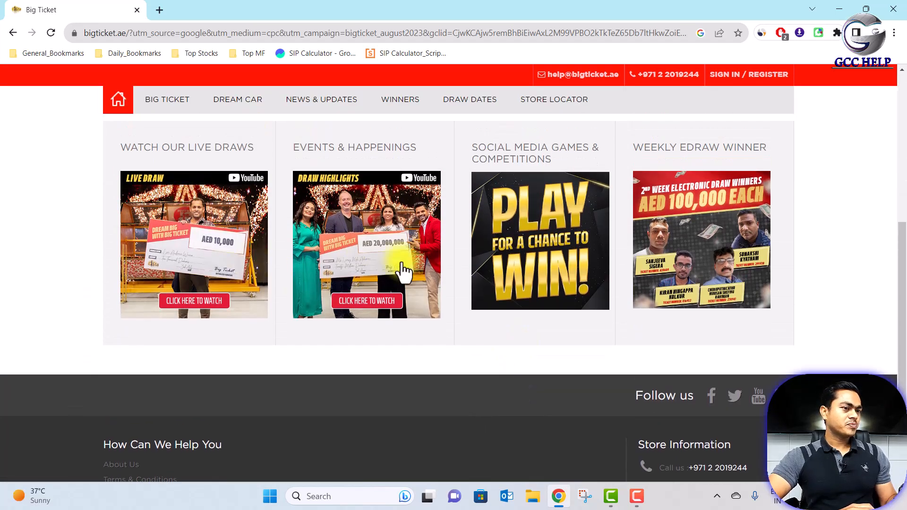
{"action": "scroll", "coordinate": [541, 324], "scroll_direction": "up", "scroll_amount": 6}
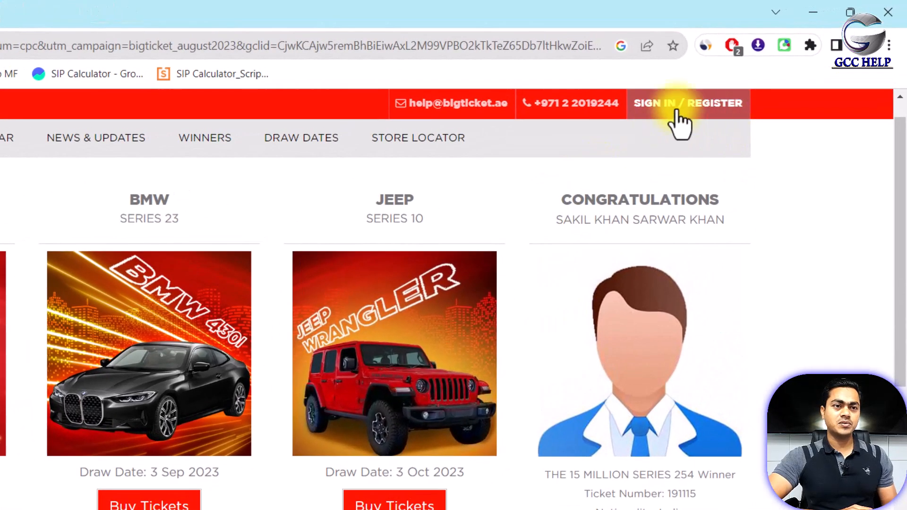
{"action": "left_click", "coordinate": [681, 123]}
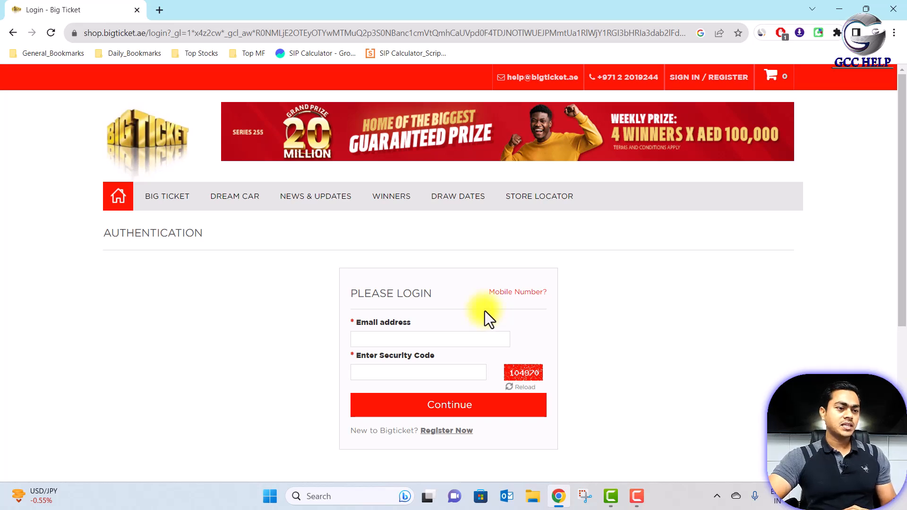
- Switch to new-account registration and set the country calling code to India +91
{"action": "scroll", "coordinate": [484, 312], "scroll_direction": "down", "scroll_amount": 4}
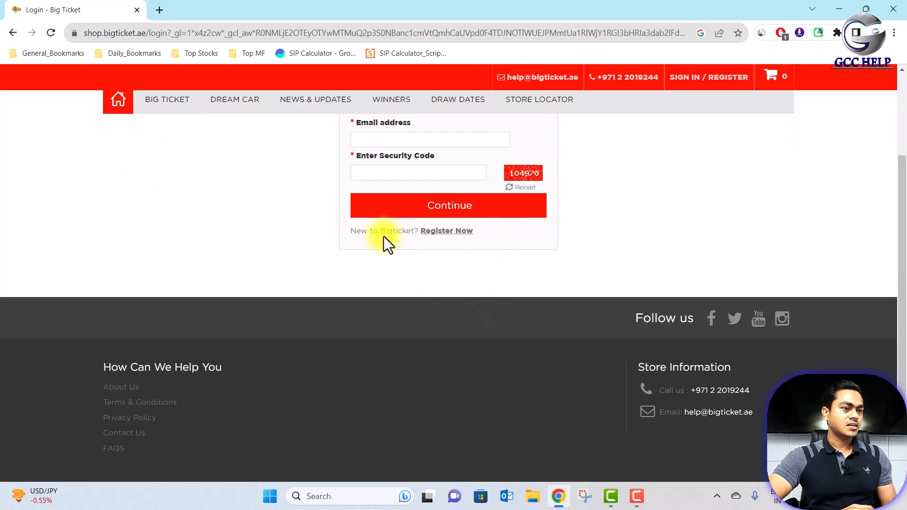
{"action": "left_click", "coordinate": [452, 235]}
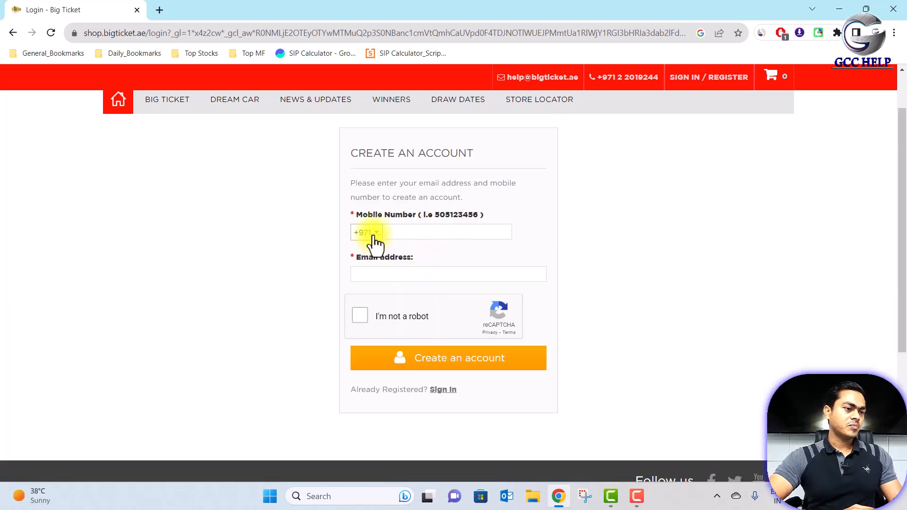
{"action": "left_click", "coordinate": [373, 233]}
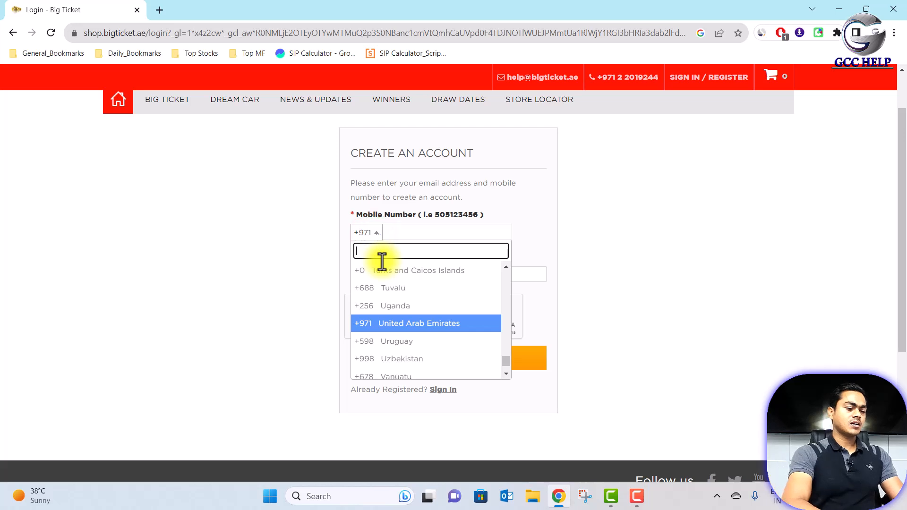
{"action": "type", "text": "ind"}
{"action": "left_click", "coordinate": [381, 288]}
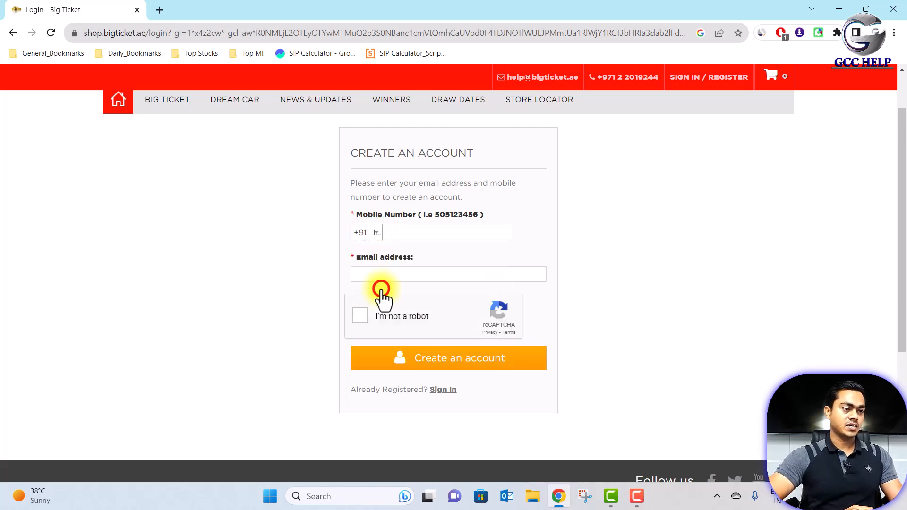
- Enter the mobile number and Gmail address, then create the account
{"action": "left_click", "coordinate": [410, 235]}
{"action": "type", "text": "82"}
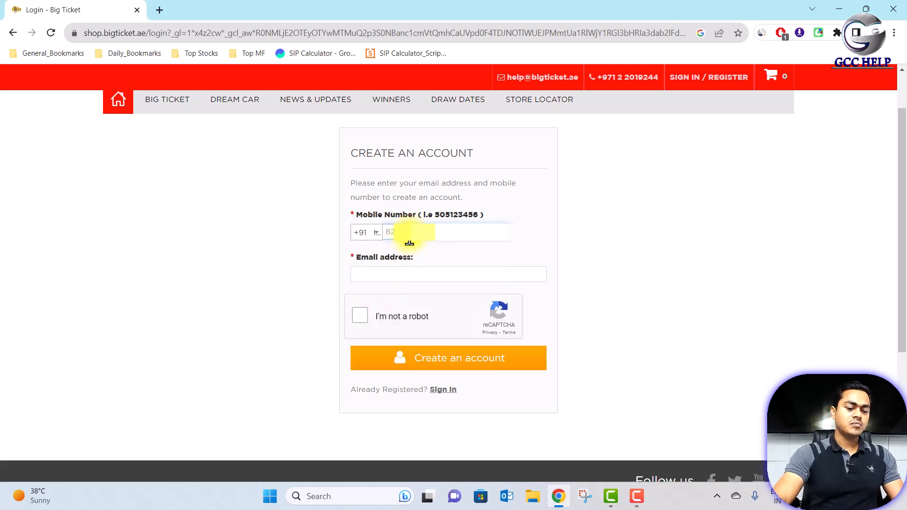
{"action": "left_click", "coordinate": [414, 276]}
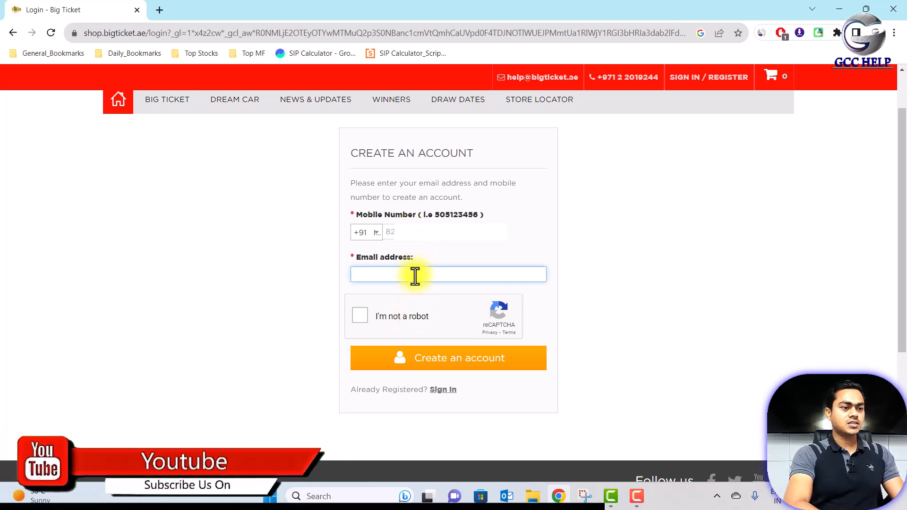
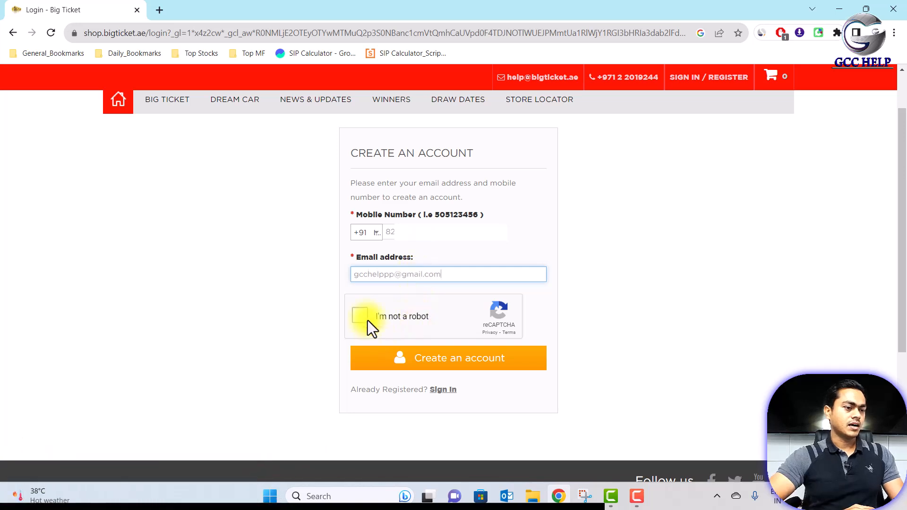
{"action": "left_click", "coordinate": [365, 316]}
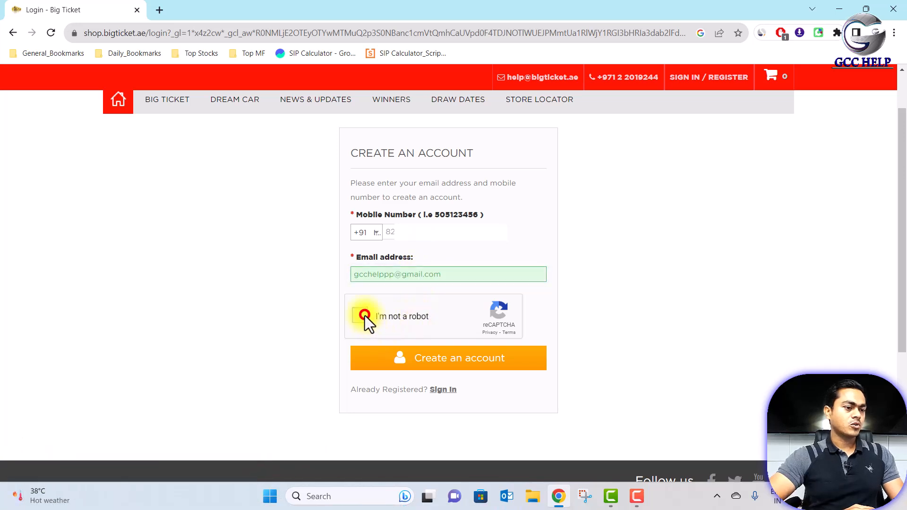
{"action": "left_click", "coordinate": [454, 358]}
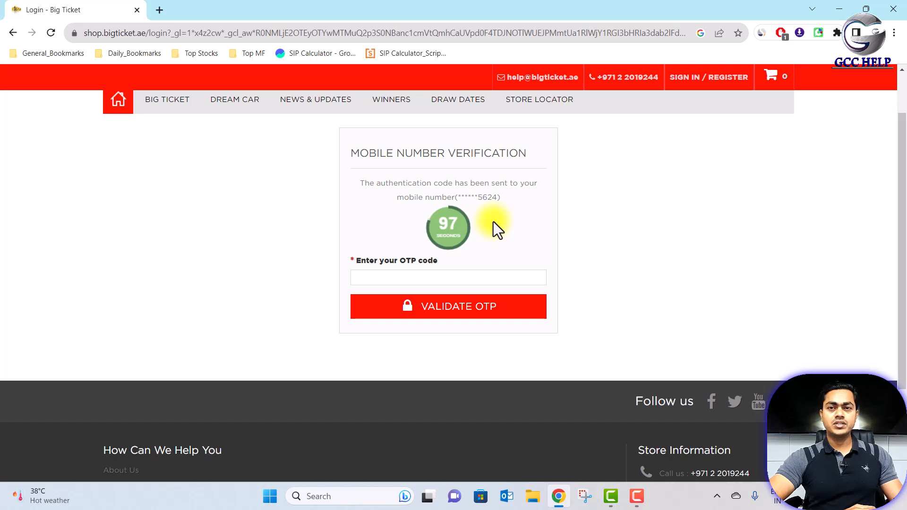
- Paste the OTP code received by SMS and validate it
{"action": "left_click", "coordinate": [483, 278]}
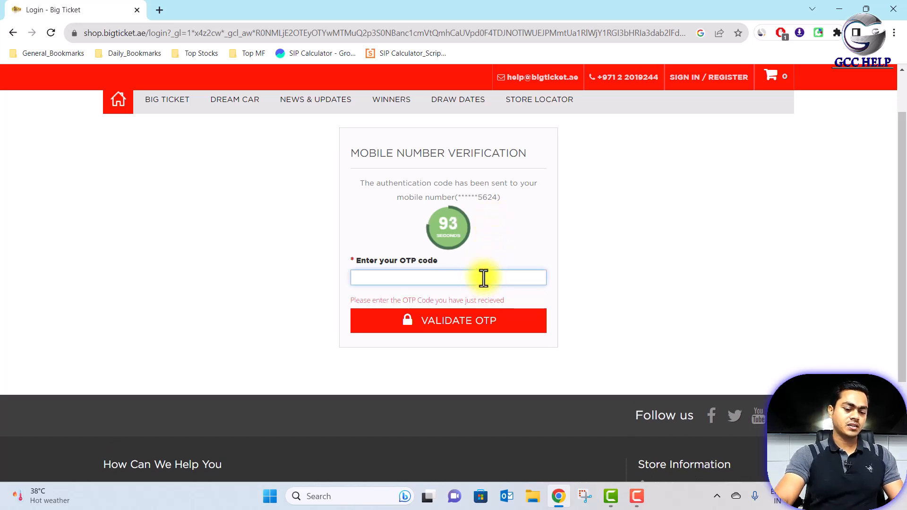
{"action": "key", "text": "ctrl+v"}
{"action": "left_click", "coordinate": [467, 308]}
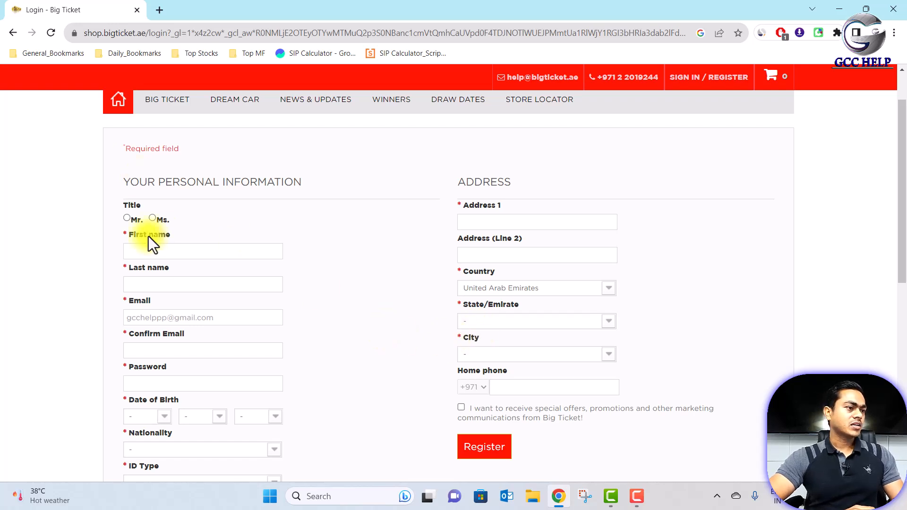
- Select title Mr. and fill in first name, last name, e-mail address and password
{"action": "scroll", "coordinate": [210, 255], "scroll_direction": "down", "scroll_amount": 4}
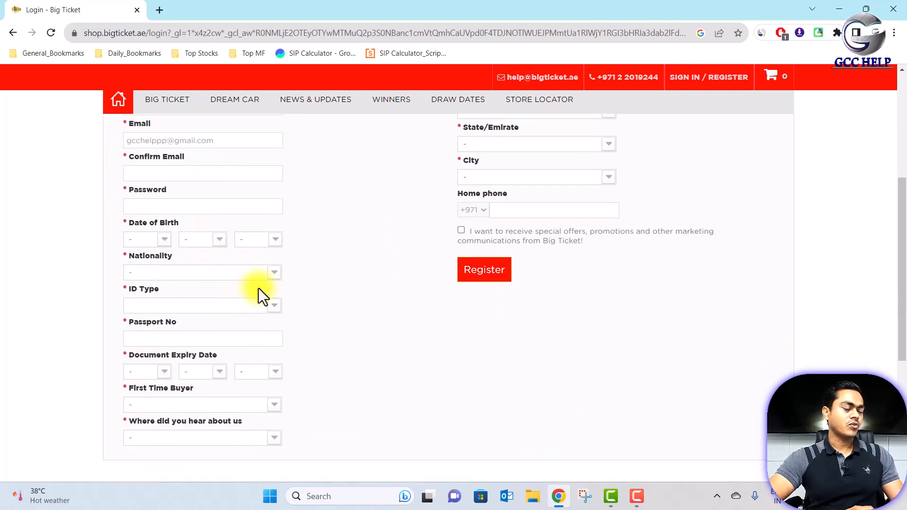
{"action": "scroll", "coordinate": [259, 296], "scroll_direction": "up", "scroll_amount": 7}
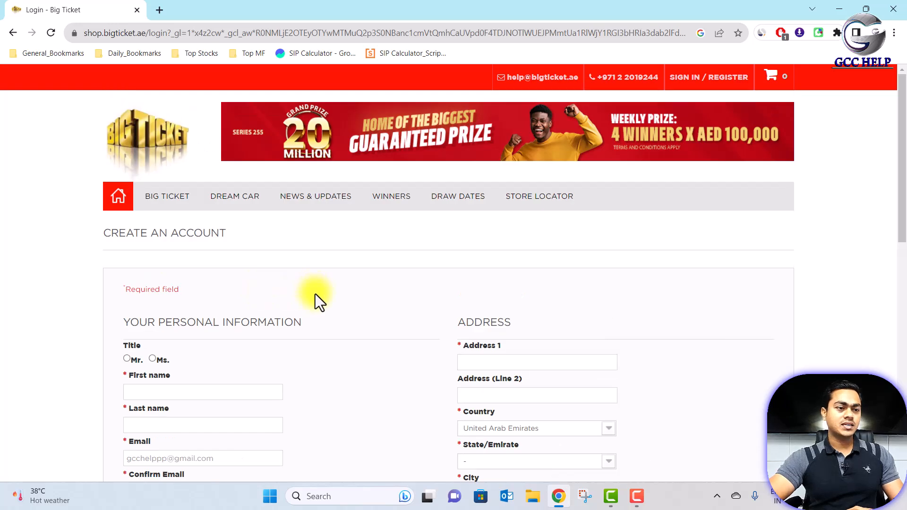
{"action": "scroll", "coordinate": [316, 294], "scroll_direction": "down", "scroll_amount": 4}
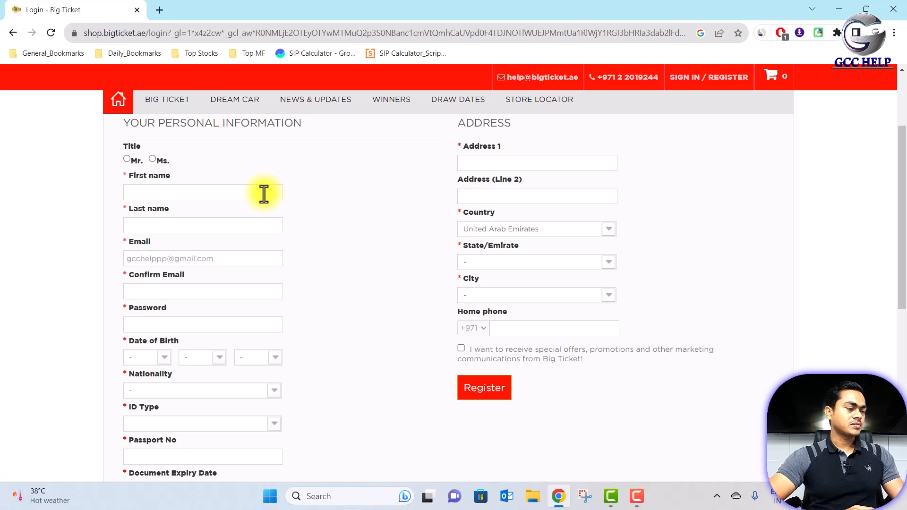
{"action": "left_click", "coordinate": [130, 160]}
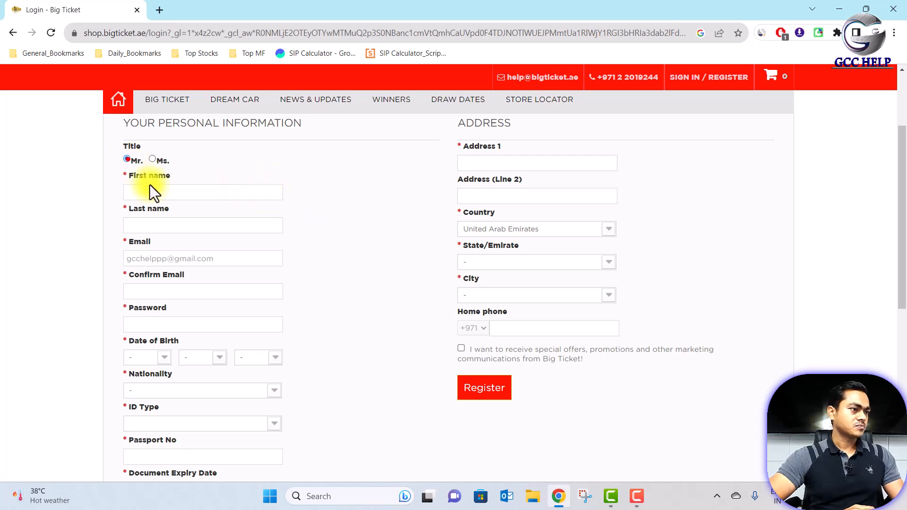
{"action": "left_click", "coordinate": [151, 190]}
{"action": "key", "text": "Tab"}
{"action": "key", "text": "Tab"}
{"action": "key", "text": "Tab"}
{"action": "left_click", "coordinate": [191, 324]}
{"action": "type", "text": "g••••••••"}
{"action": "left_click", "coordinate": [298, 366]}
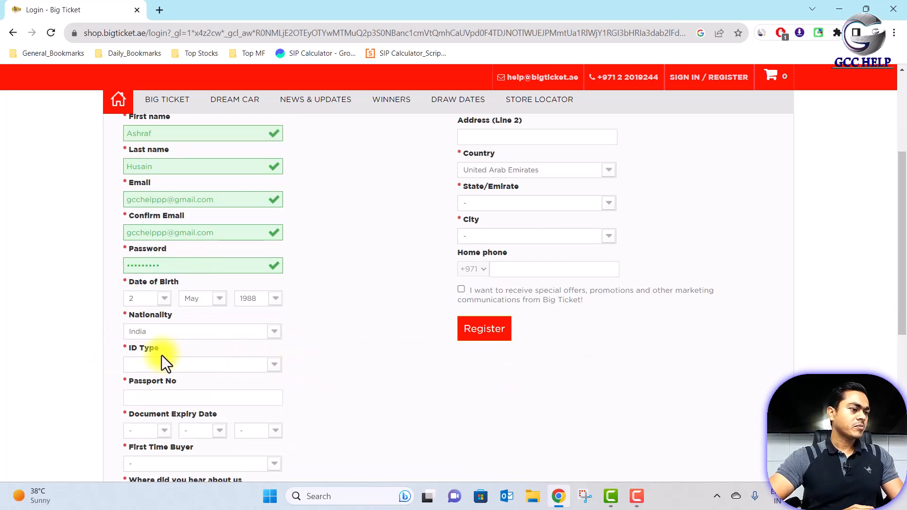
- Set ID type to Passport, enter the passport number, and set expiry 12 Dec 2024
{"action": "left_click", "coordinate": [275, 367]}
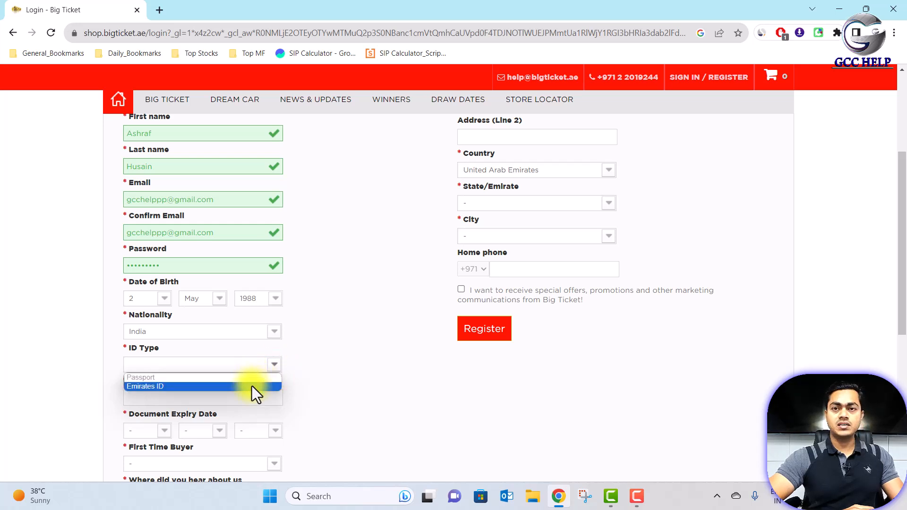
{"action": "left_click", "coordinate": [224, 378]}
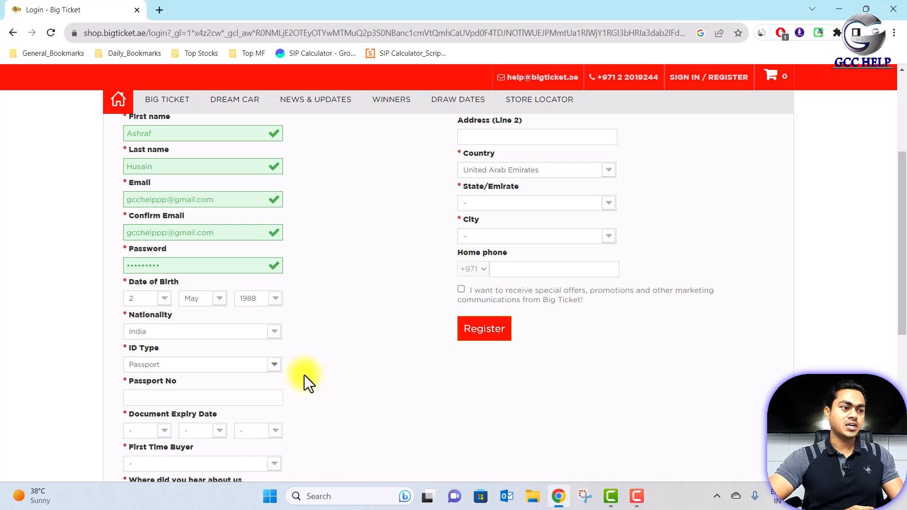
{"action": "left_click", "coordinate": [219, 400]}
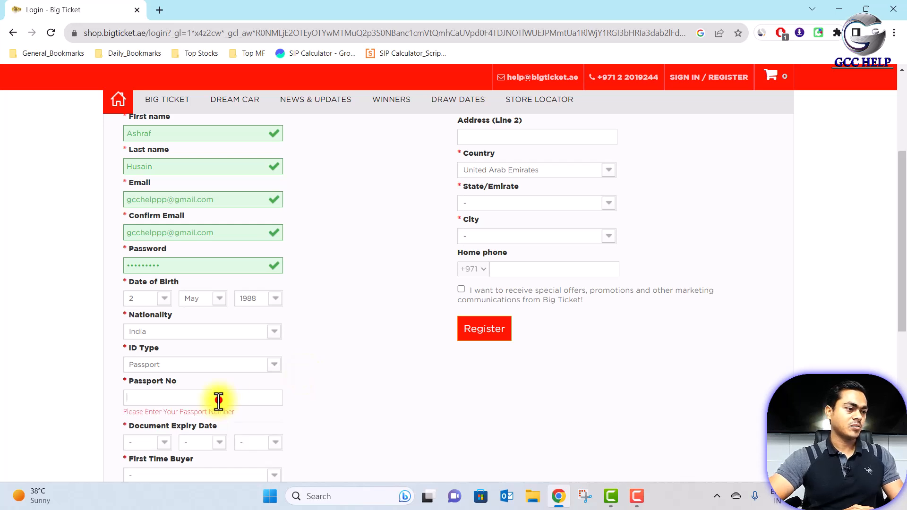
{"action": "left_click", "coordinate": [163, 441]}
{"action": "left_click", "coordinate": [137, 343]}
{"action": "left_click", "coordinate": [216, 430]}
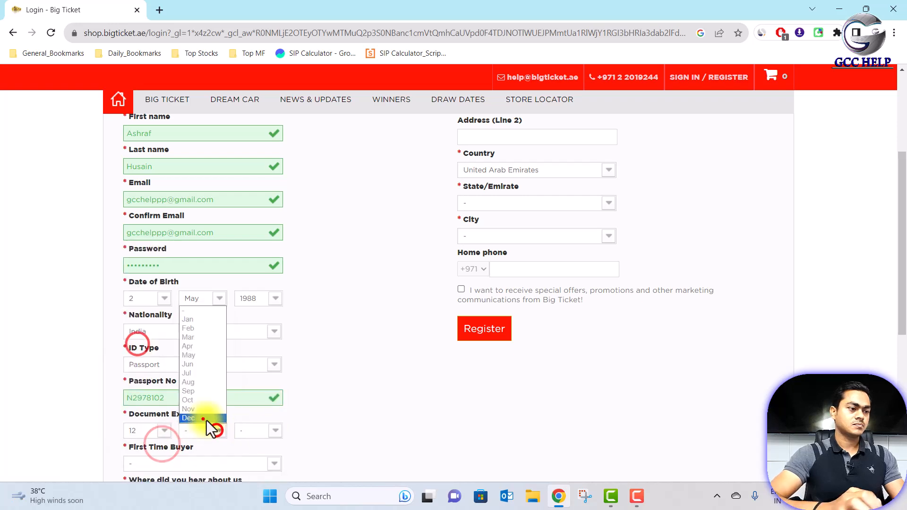
{"action": "left_click", "coordinate": [203, 418]}
{"action": "left_click", "coordinate": [258, 430]}
{"action": "left_click", "coordinate": [249, 397]}
- Answer Yes for First Time Buyer and choose how you heard about Big Ticket
{"action": "scroll", "coordinate": [345, 412], "scroll_direction": "down", "scroll_amount": 2}
{"action": "left_click", "coordinate": [274, 346]}
{"action": "left_click", "coordinate": [240, 367]}
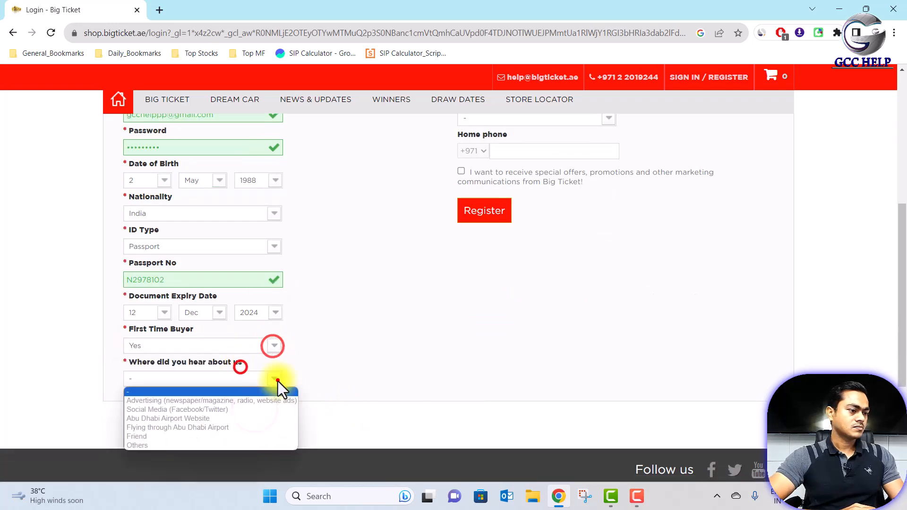
{"action": "left_click", "coordinate": [274, 379]}
{"action": "left_click", "coordinate": [212, 377]}
- Fill the address dropdowns including State/Emirate and City, and opt in to marketing offers
{"action": "scroll", "coordinate": [324, 334], "scroll_direction": "up", "scroll_amount": 5}
{"action": "left_click", "coordinate": [412, 262]}
{"action": "left_click", "coordinate": [606, 290]}
{"action": "left_click", "coordinate": [600, 298]}
{"action": "left_click", "coordinate": [609, 321]}
{"action": "left_click", "coordinate": [462, 225]}
{"action": "left_click", "coordinate": [607, 354]}
{"action": "left_click", "coordinate": [531, 386]}
{"action": "scroll", "coordinate": [537, 387], "scroll_direction": "down", "scroll_amount": 1}
{"action": "left_click", "coordinate": [463, 383]}
{"action": "scroll", "coordinate": [700, 318], "scroll_direction": "up", "scroll_amount": 1}
{"action": "scroll", "coordinate": [738, 307], "scroll_direction": "down", "scroll_amount": 1}
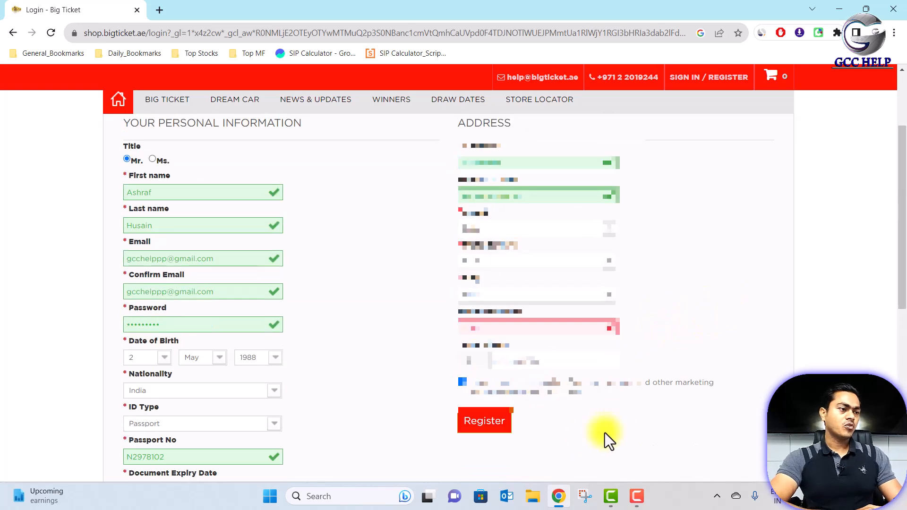
- Submit the registration form and reach the Verify Your Account page
{"action": "left_click", "coordinate": [492, 431]}
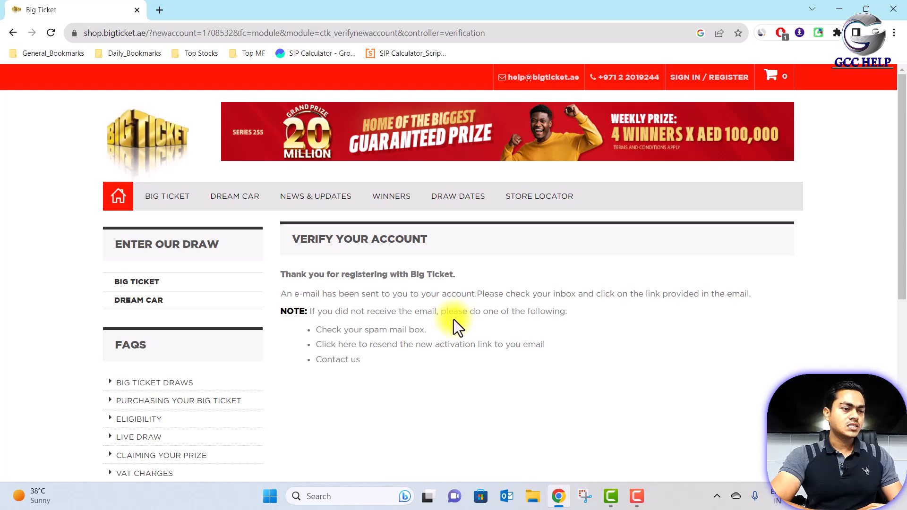
{"action": "scroll", "coordinate": [454, 320], "scroll_direction": "down", "scroll_amount": 4}
{"action": "scroll", "coordinate": [454, 319], "scroll_direction": "up", "scroll_amount": 4}
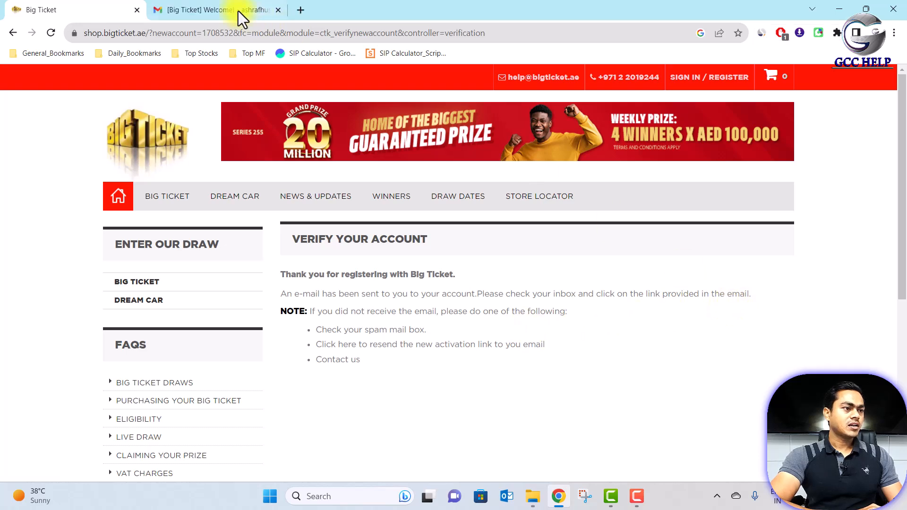
- Follow the activation link in the Gmail '[Big Ticket] Welcome!' email
{"action": "left_click", "coordinate": [234, 8]}
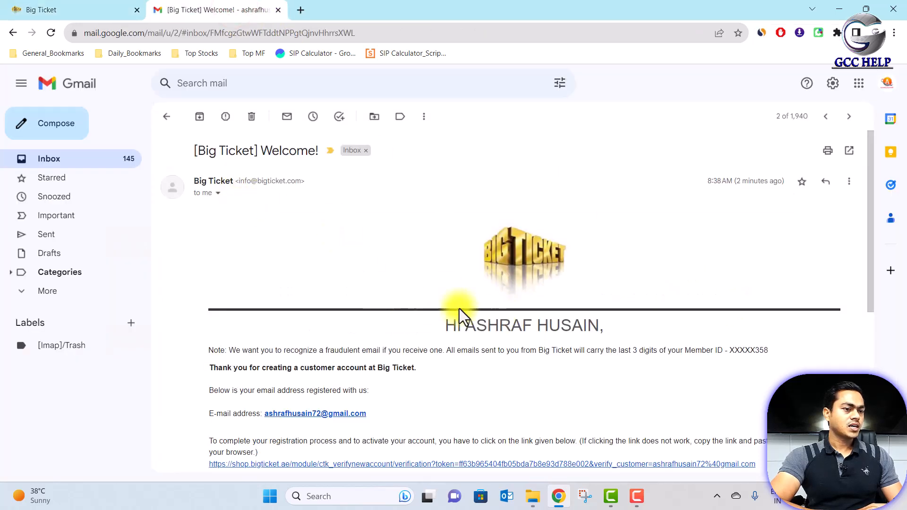
{"action": "scroll", "coordinate": [484, 309], "scroll_direction": "down", "scroll_amount": 4}
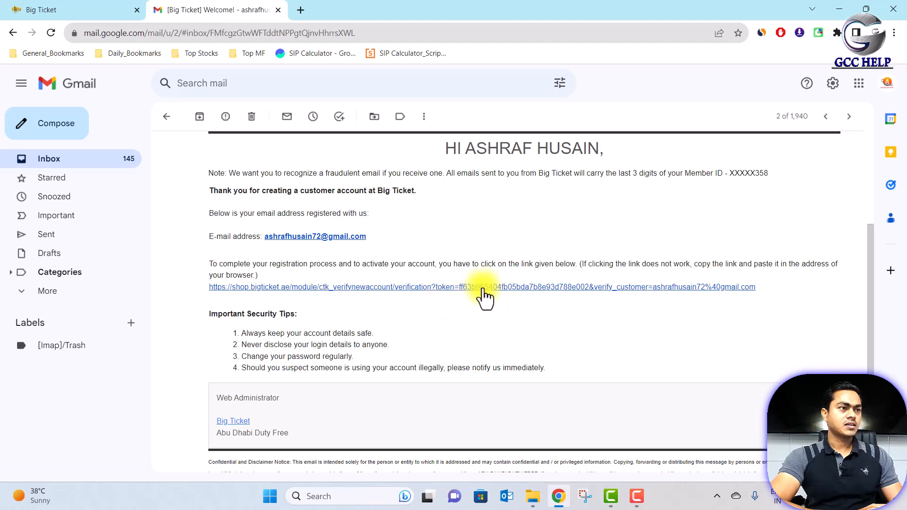
{"action": "left_click", "coordinate": [483, 288]}
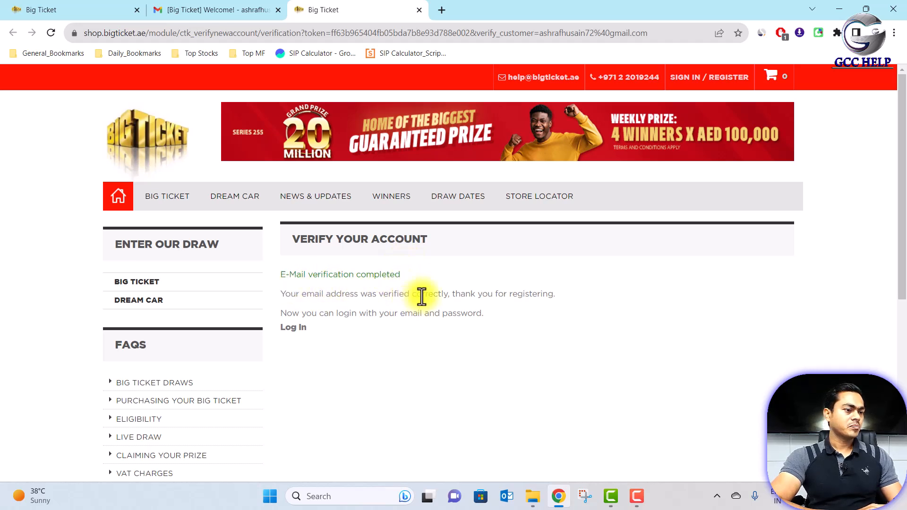
- Log in with the account e-mail address and the displayed security code
{"action": "left_click", "coordinate": [294, 329]}
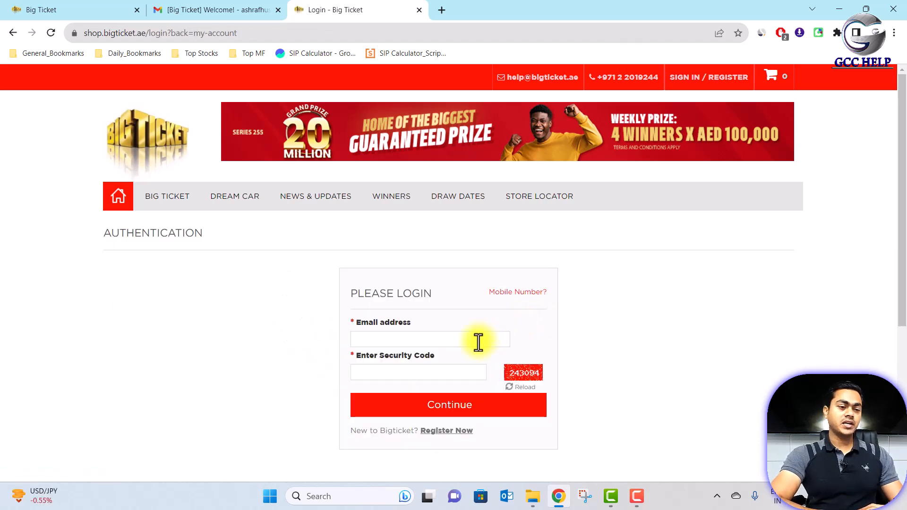
{"action": "left_click", "coordinate": [476, 338]}
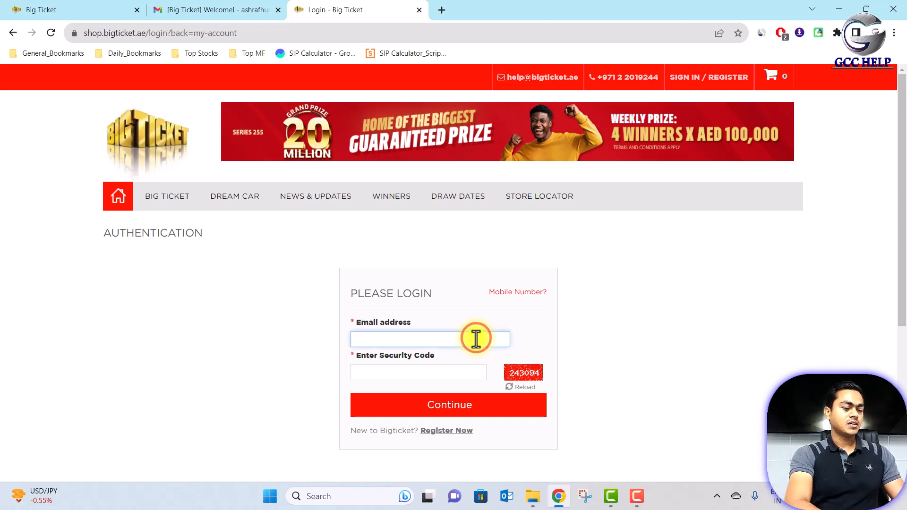
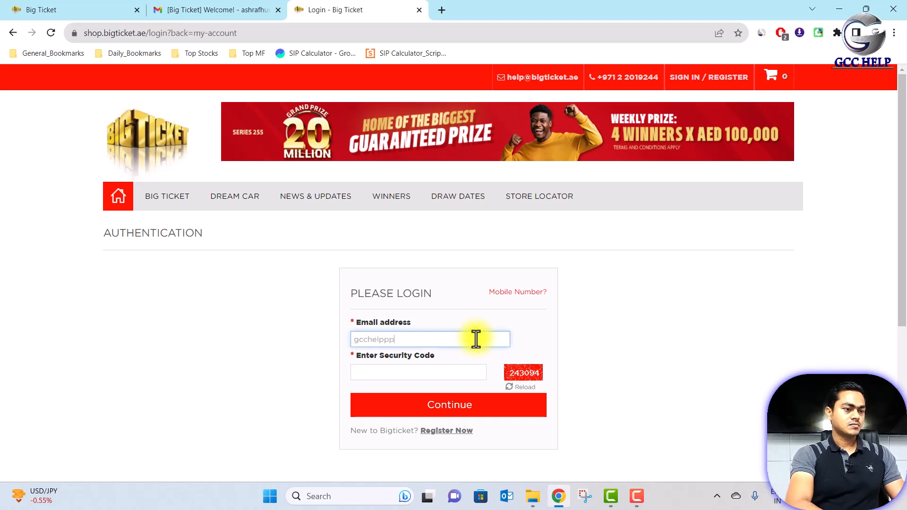
{"action": "left_click", "coordinate": [466, 371]}
{"action": "type", "text": "243094"}
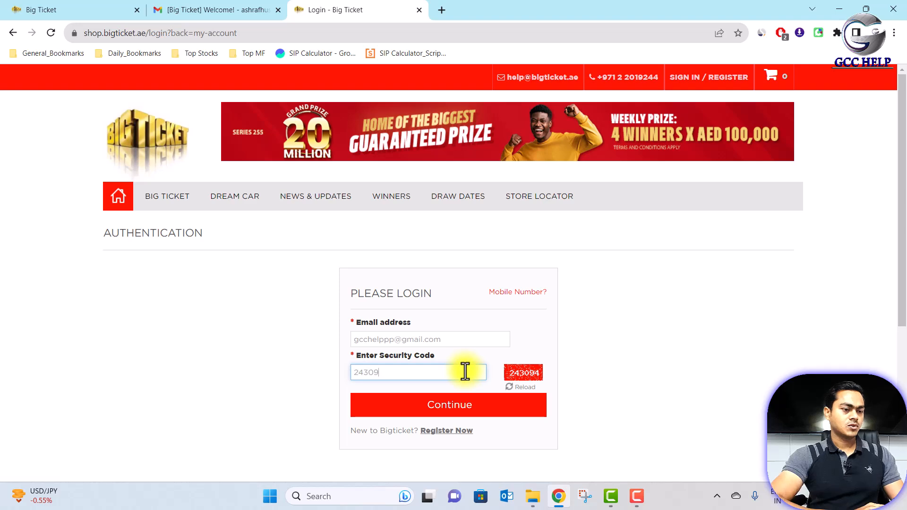
{"action": "left_click", "coordinate": [469, 405]}
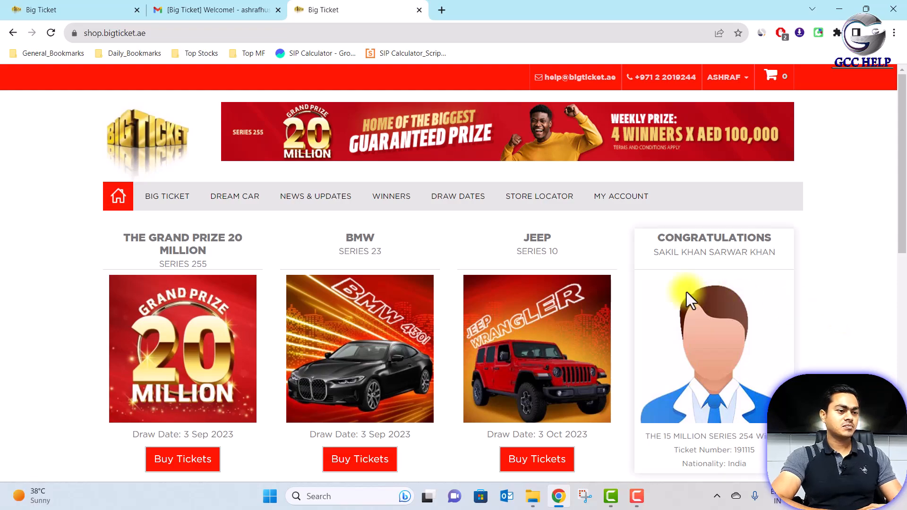
- Review the latest winner's series, ticket number and nationality, then buy The Grand Prize 20 Million tickets
{"action": "scroll", "coordinate": [687, 292], "scroll_direction": "down", "scroll_amount": 10}
{"action": "scroll", "coordinate": [687, 293], "scroll_direction": "up", "scroll_amount": 10}
{"action": "scroll", "coordinate": [522, 325], "scroll_direction": "down", "scroll_amount": 3}
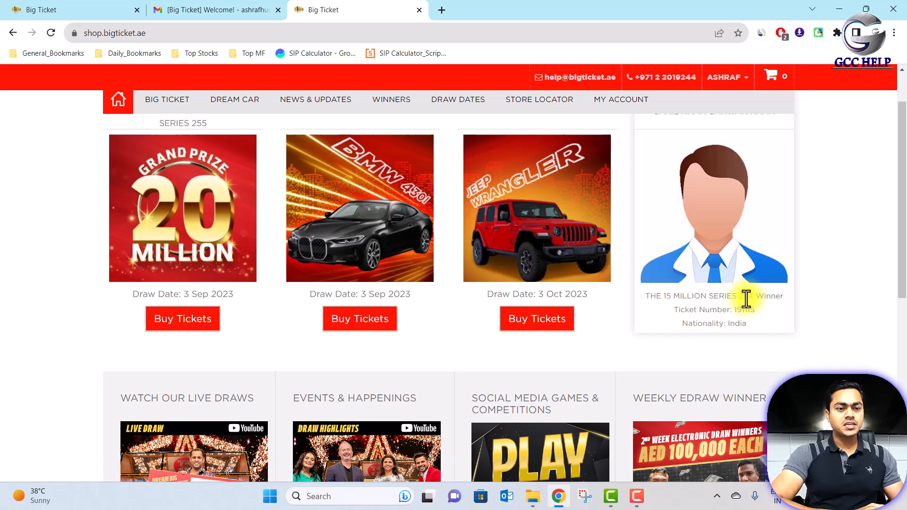
{"action": "left_click_drag", "start_coordinate": [739, 296], "coordinate": [747, 326]}
{"action": "left_click", "coordinate": [756, 324]}
{"action": "left_click", "coordinate": [754, 325]}
{"action": "left_click", "coordinate": [755, 327]}
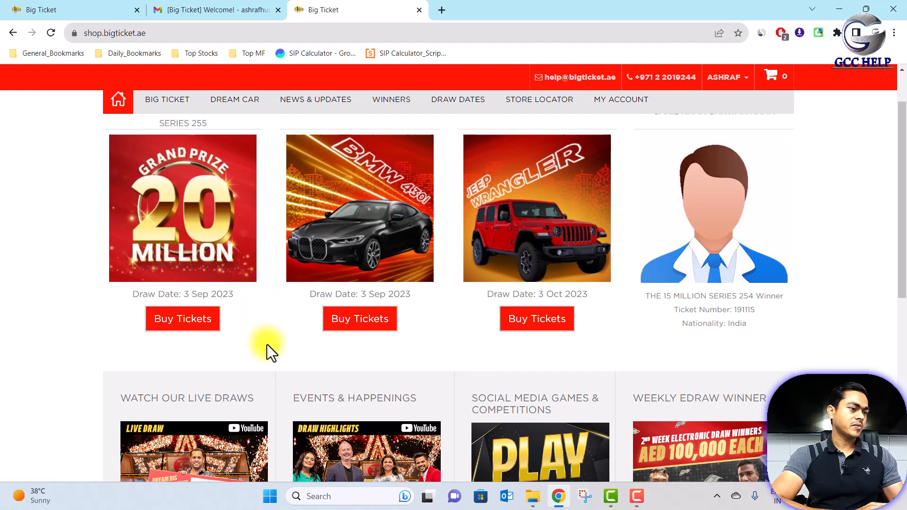
{"action": "left_click", "coordinate": [188, 321]}
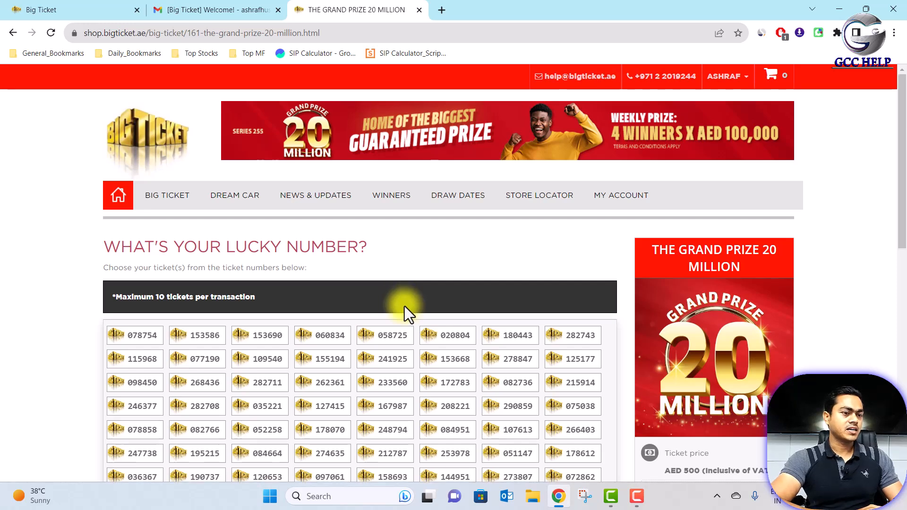
- Search tickets with a Birthday lucky-number filter on a picked date, then clear all filters
{"action": "scroll", "coordinate": [405, 306], "scroll_direction": "down", "scroll_amount": 4}
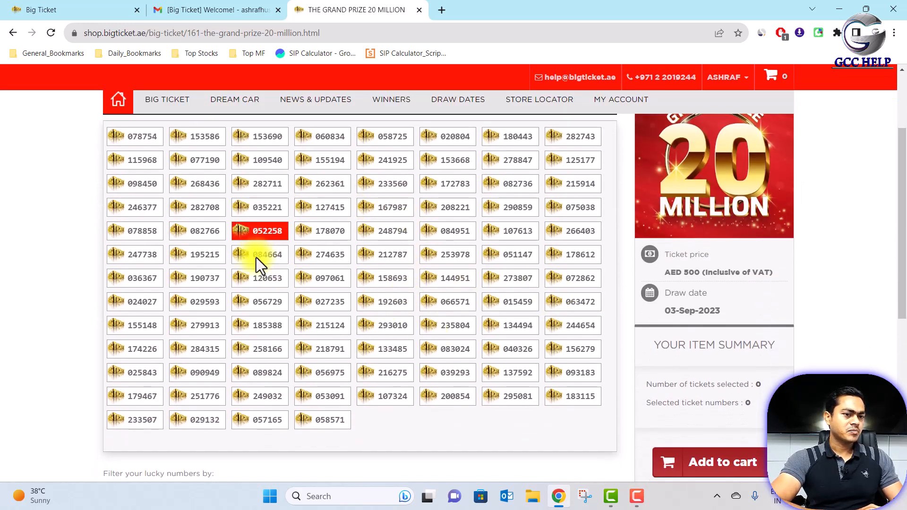
{"action": "scroll", "coordinate": [486, 333], "scroll_direction": "down", "scroll_amount": 3}
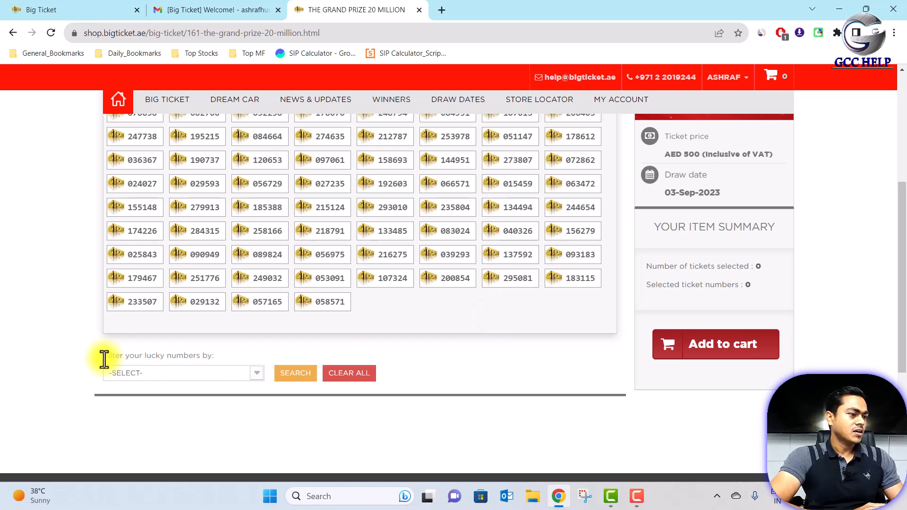
{"action": "left_click", "coordinate": [257, 376]}
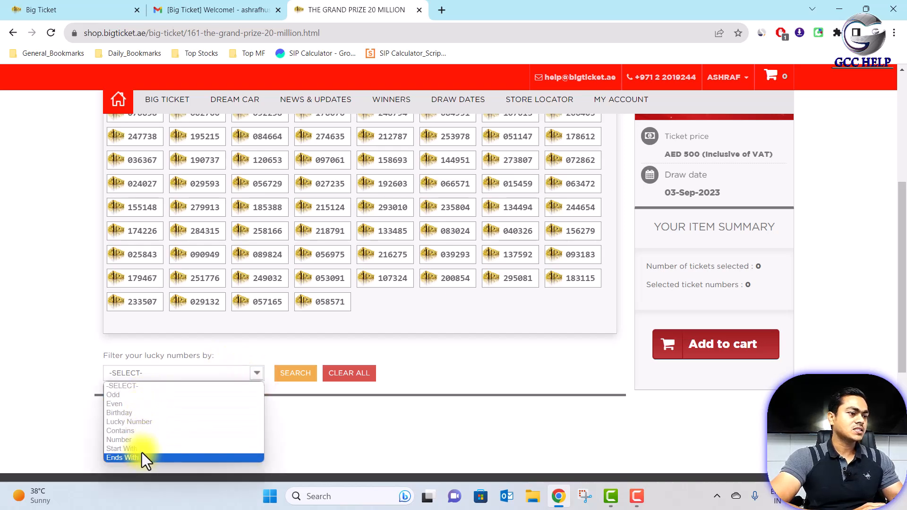
{"action": "left_click", "coordinate": [133, 413]}
{"action": "scroll", "coordinate": [379, 268], "scroll_direction": "up", "scroll_amount": 4}
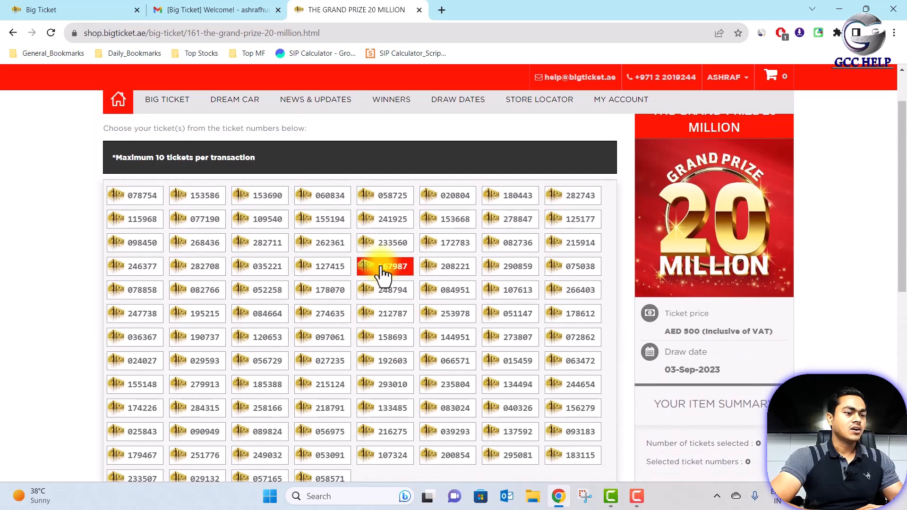
{"action": "scroll", "coordinate": [382, 273], "scroll_direction": "down", "scroll_amount": 3}
{"action": "left_click", "coordinate": [386, 373]}
{"action": "left_click", "coordinate": [354, 282]}
{"action": "left_click", "coordinate": [419, 376]}
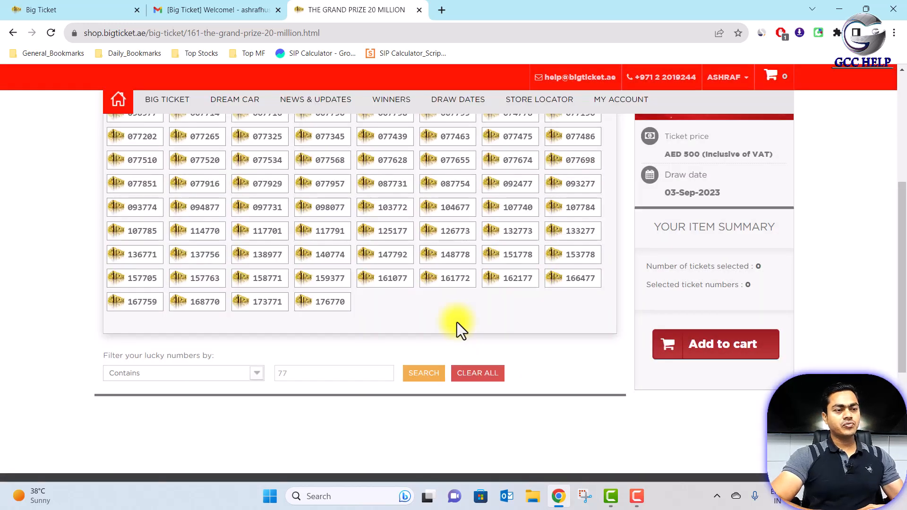
{"action": "left_click", "coordinate": [480, 373]}
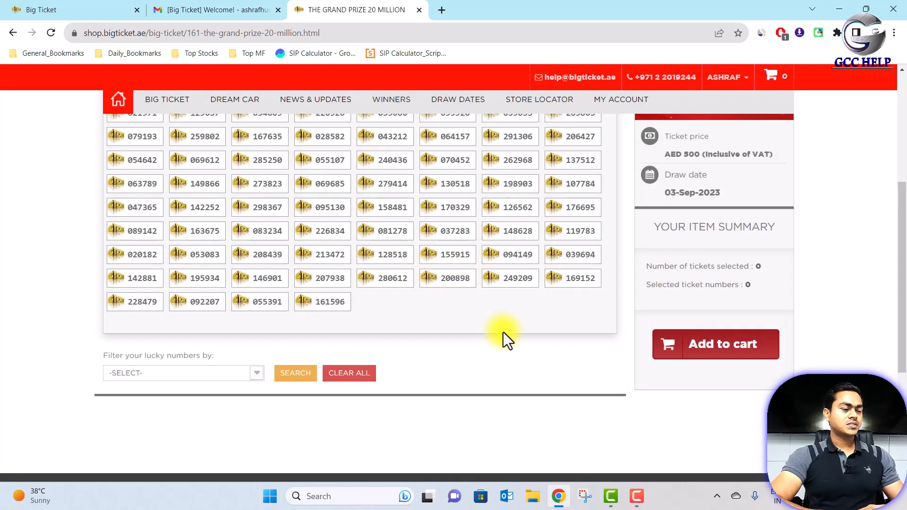
{"action": "scroll", "coordinate": [504, 332], "scroll_direction": "up", "scroll_amount": 4}
- Select Grand Prize ticket 095920 and add it to the cart (AED 500)
{"action": "left_click", "coordinate": [462, 292]}
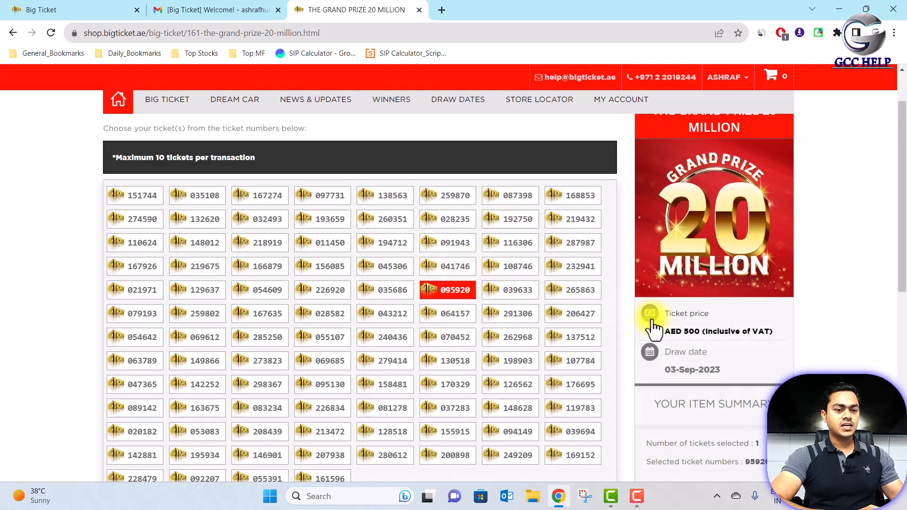
{"action": "scroll", "coordinate": [654, 326], "scroll_direction": "down", "scroll_amount": 4}
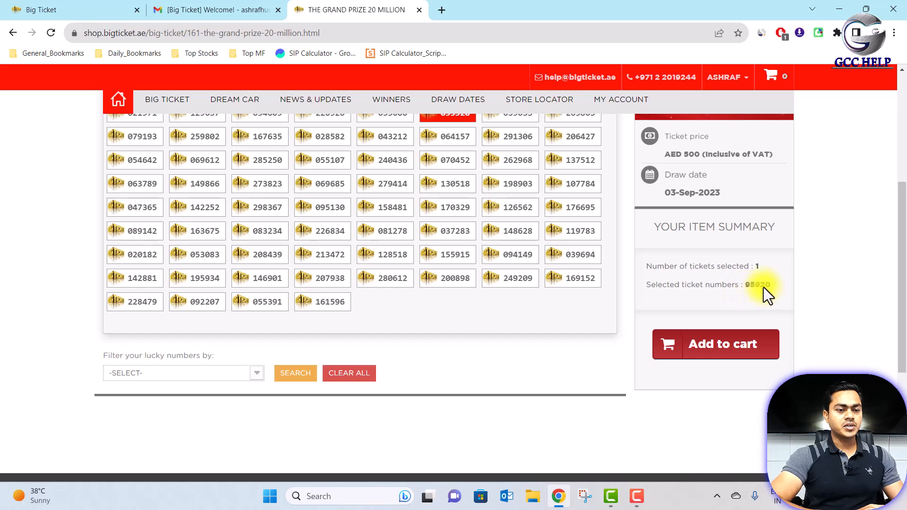
{"action": "left_click", "coordinate": [729, 355]}
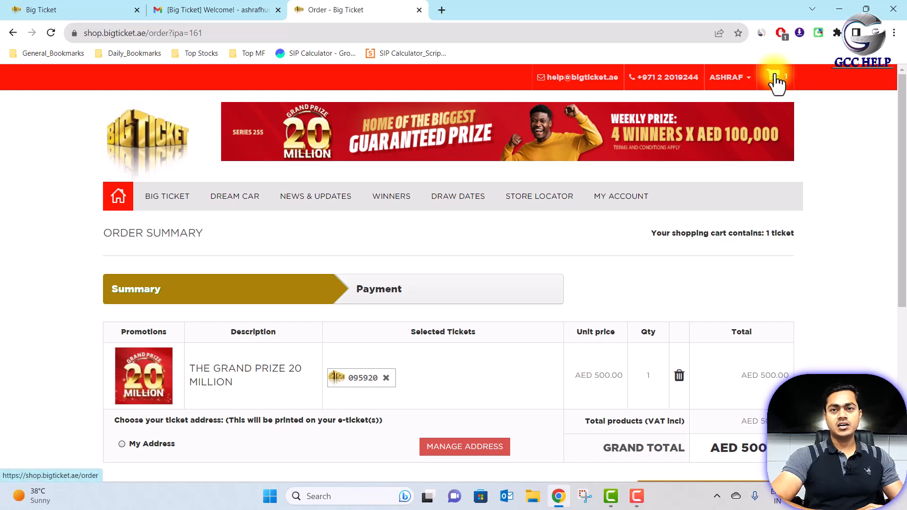
- On the Order Summary for ticket 095920, select My Address as the ticket address
{"action": "scroll", "coordinate": [702, 274], "scroll_direction": "down", "scroll_amount": 3}
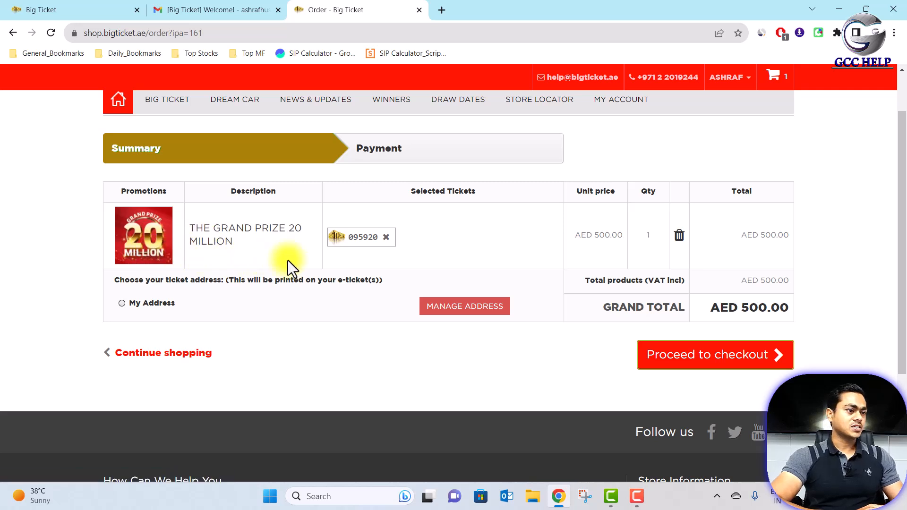
{"action": "left_click", "coordinate": [612, 246]}
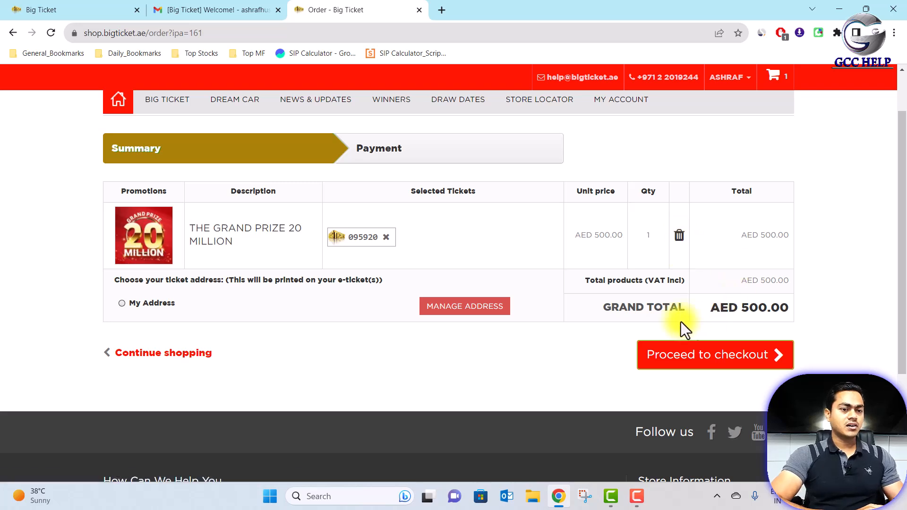
{"action": "left_click", "coordinate": [777, 309]}
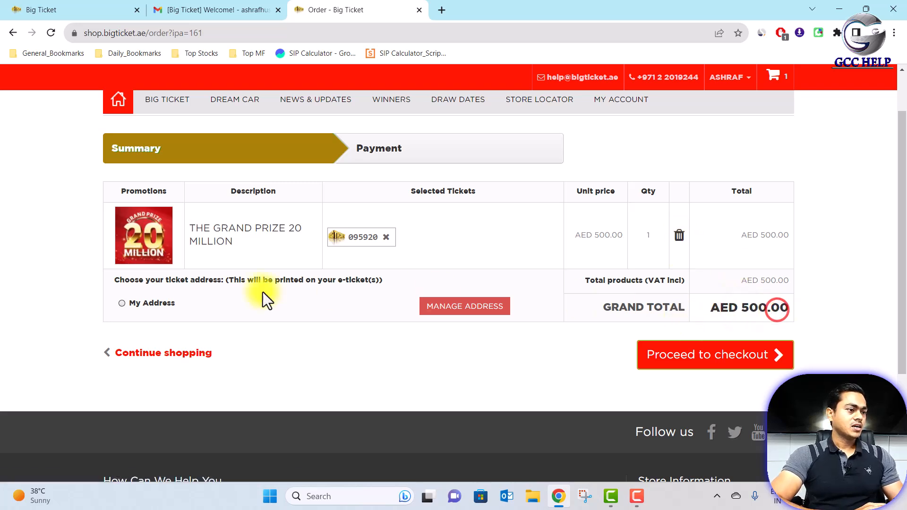
{"action": "left_click", "coordinate": [122, 303]}
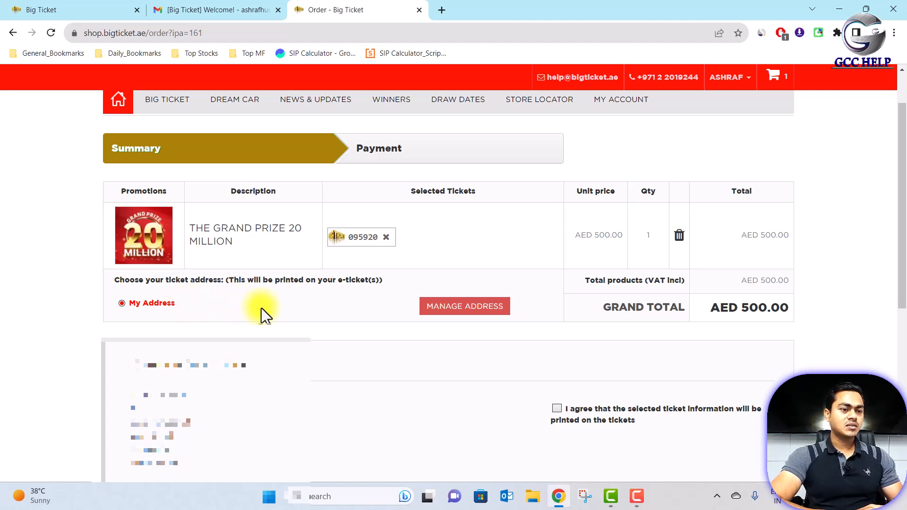
- Agree to print the selected ticket information and proceed to checkout for AED 500
{"action": "scroll", "coordinate": [526, 399], "scroll_direction": "down", "scroll_amount": 3}
{"action": "left_click", "coordinate": [557, 289]}
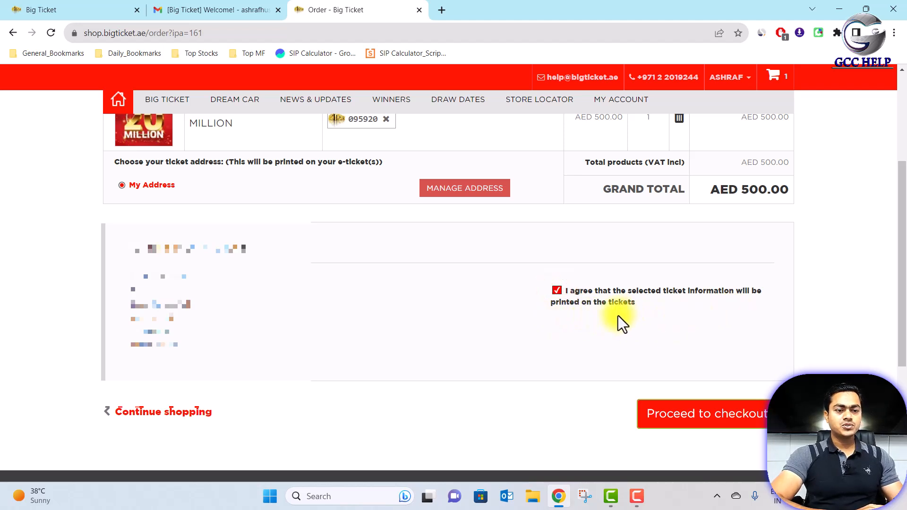
{"action": "scroll", "coordinate": [618, 330], "scroll_direction": "down", "scroll_amount": 2}
{"action": "left_click", "coordinate": [684, 355]}
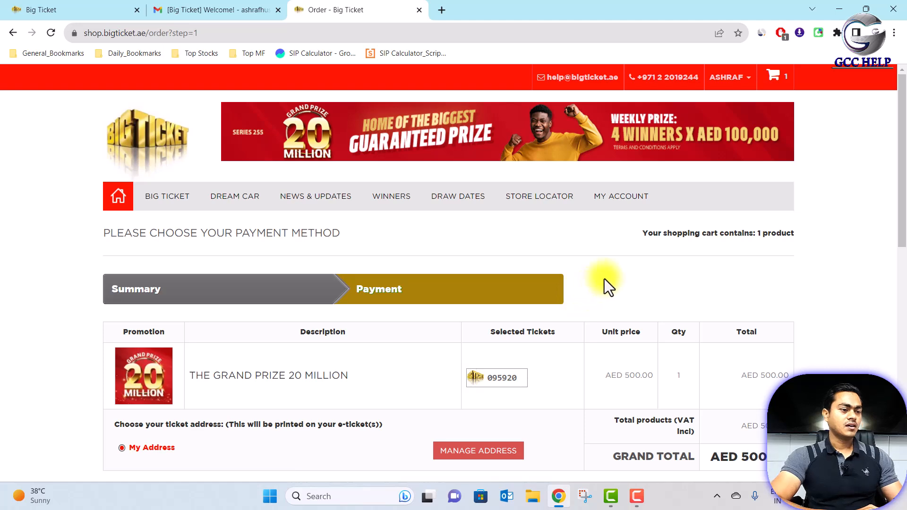
- Accept the terms of service and bring the cash-on-delivery and credit-card payment options into view
{"action": "scroll", "coordinate": [607, 289], "scroll_direction": "down", "scroll_amount": 3}
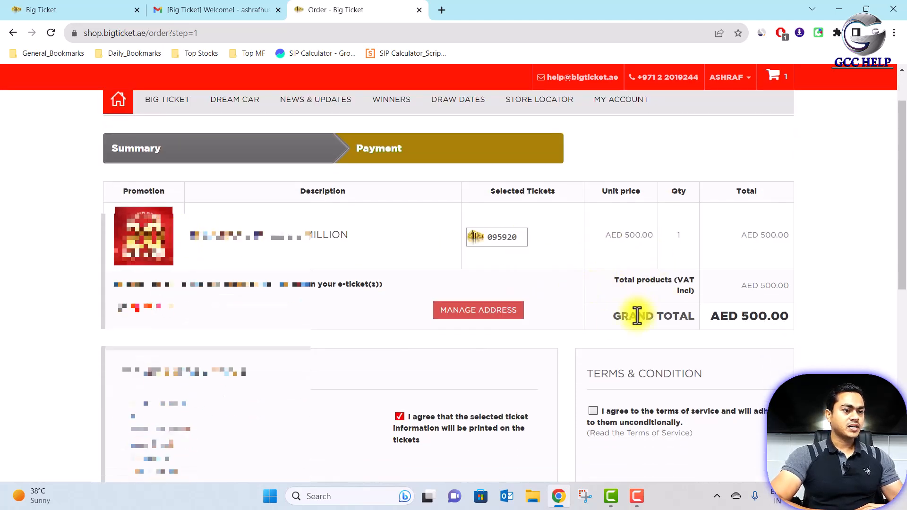
{"action": "scroll", "coordinate": [637, 315], "scroll_direction": "down", "scroll_amount": 2}
{"action": "left_click", "coordinate": [635, 307]}
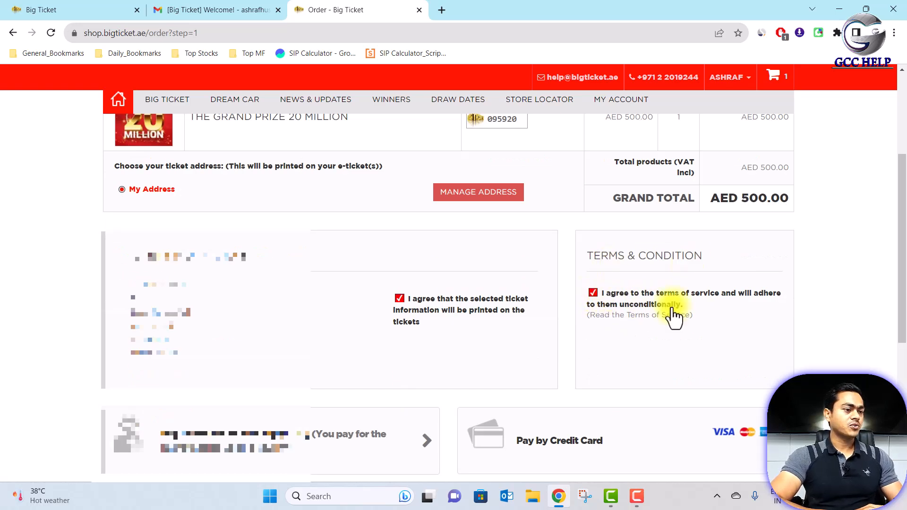
{"action": "scroll", "coordinate": [674, 316], "scroll_direction": "down", "scroll_amount": 2}
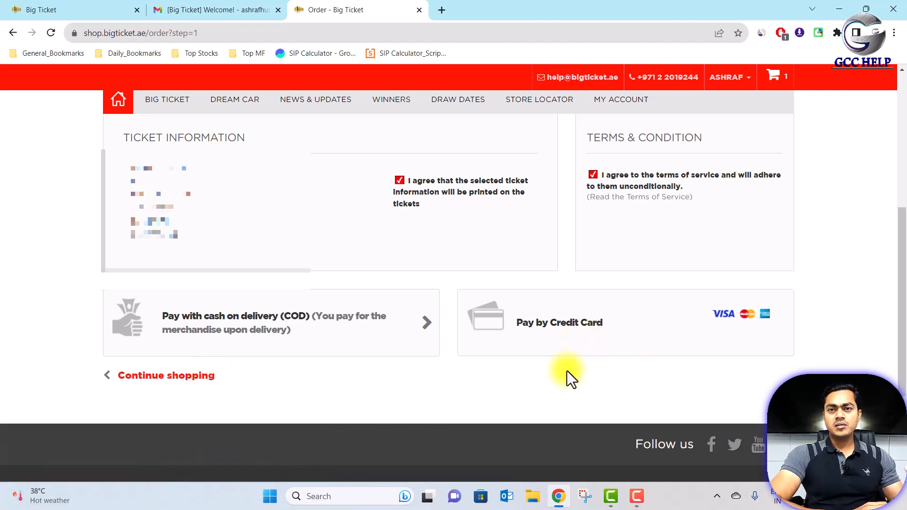
- Choose Pay by Credit Card and check the empty card, expiry, CVV and name fields against the AED500.00 total
{"action": "left_click", "coordinate": [549, 333]}
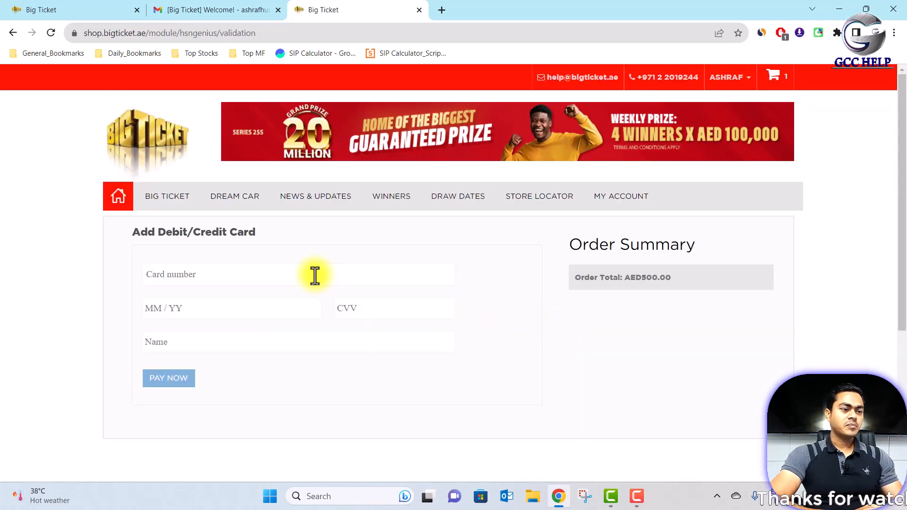
{"action": "left_click", "coordinate": [319, 274]}
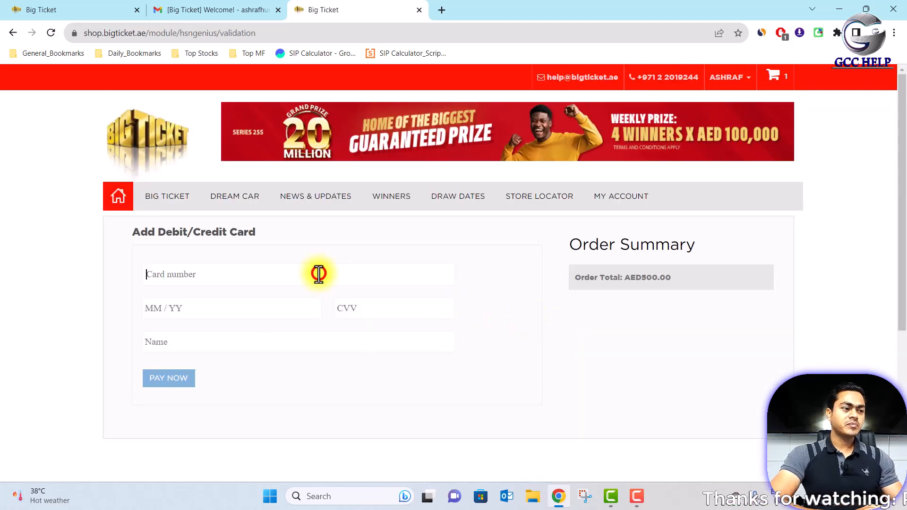
{"action": "left_click", "coordinate": [279, 310]}
{"action": "left_click", "coordinate": [375, 309]}
{"action": "left_click", "coordinate": [311, 341]}
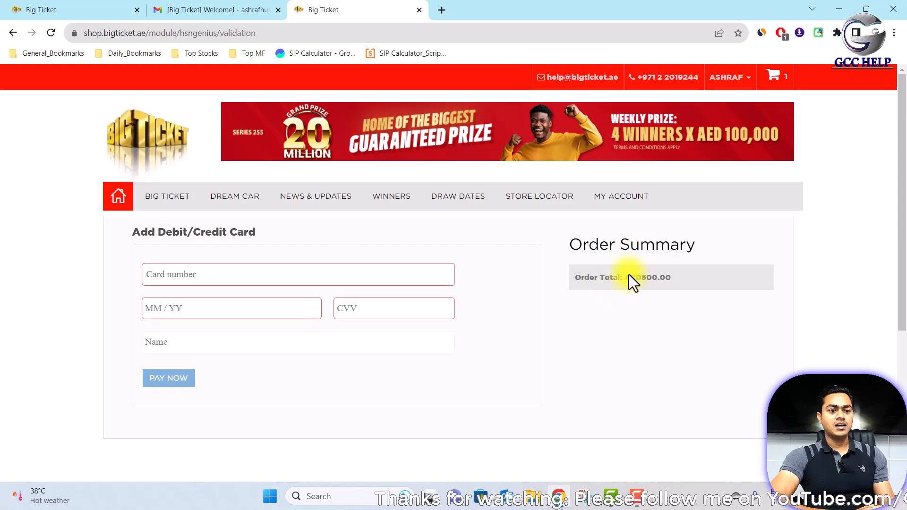
{"action": "left_click_drag", "start_coordinate": [636, 281], "coordinate": [701, 274]}
{"action": "left_click", "coordinate": [701, 274]}
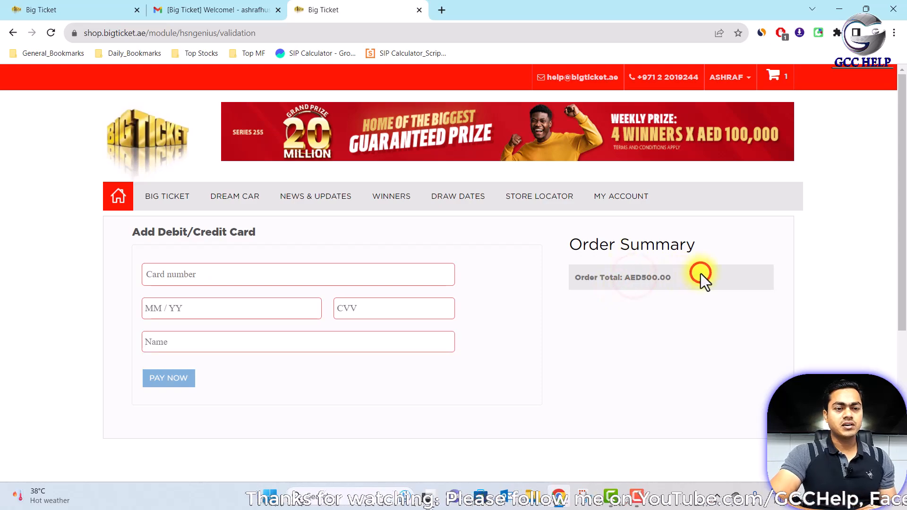